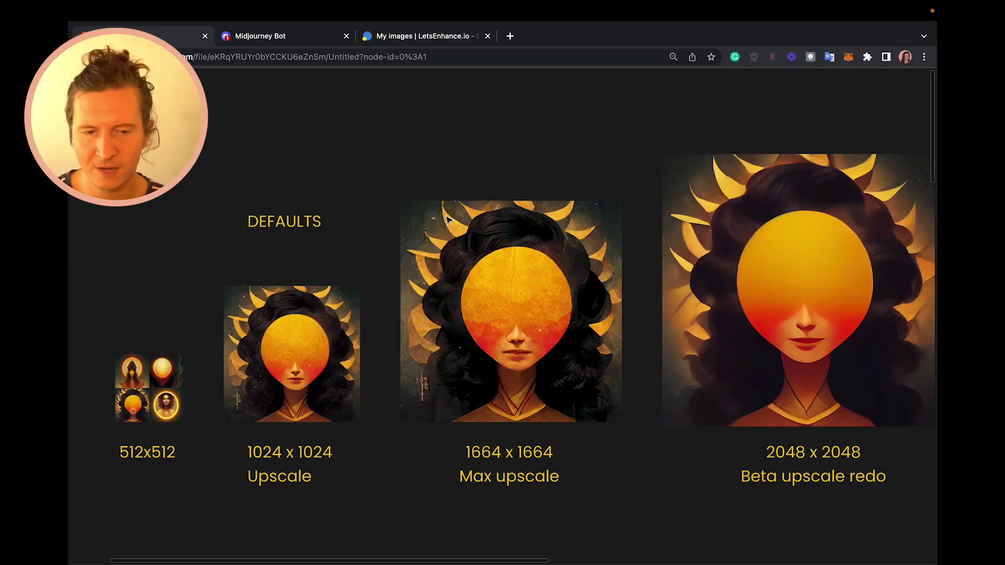
Step: Inspect the 512x512, 1024 x 1024 and 1664 x 1664 upscale images, then go to the Midjourney Bot chat
left_click(126, 391)
left_click(281, 384)
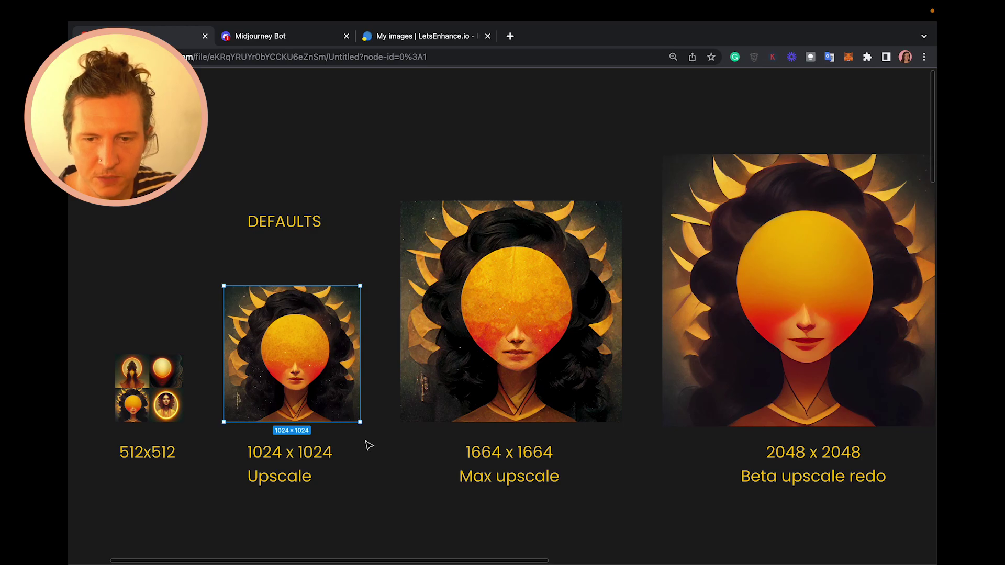
left_click(412, 419)
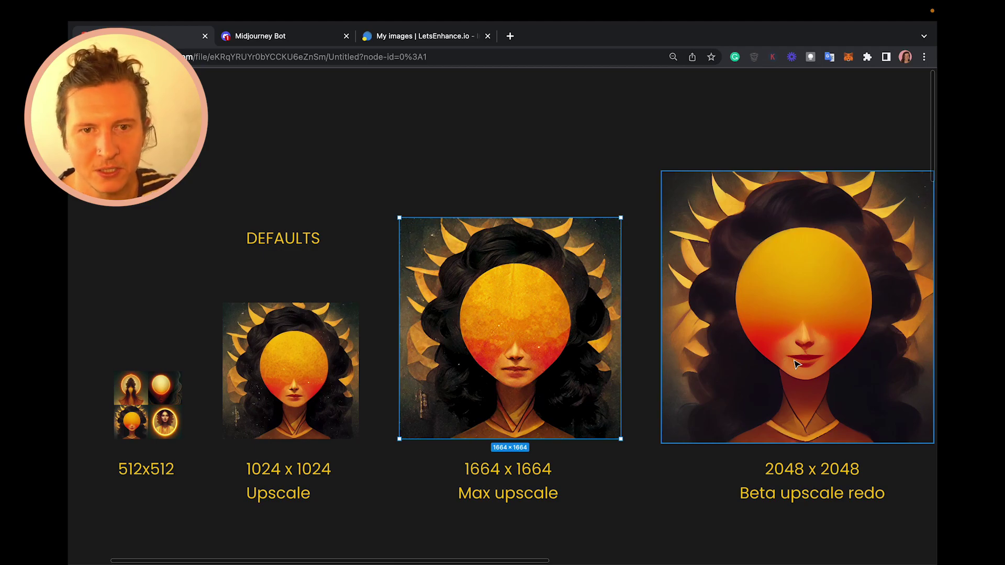
left_click(314, 40)
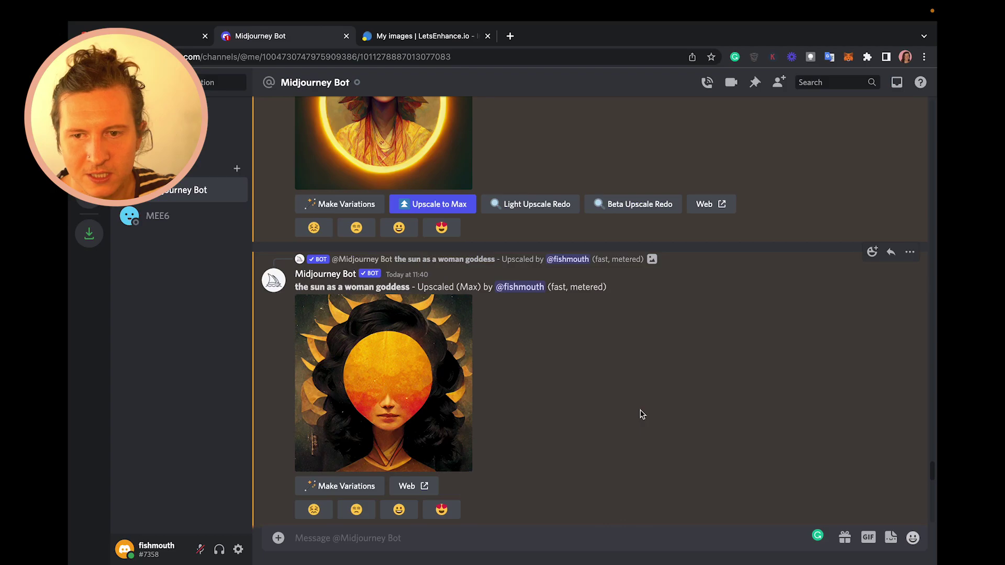
Step: Request a Beta Upscale Redo of the 11:39 round sun goddess upscale
scroll(640, 413, "up", 3)
scroll(641, 414, "up", 3)
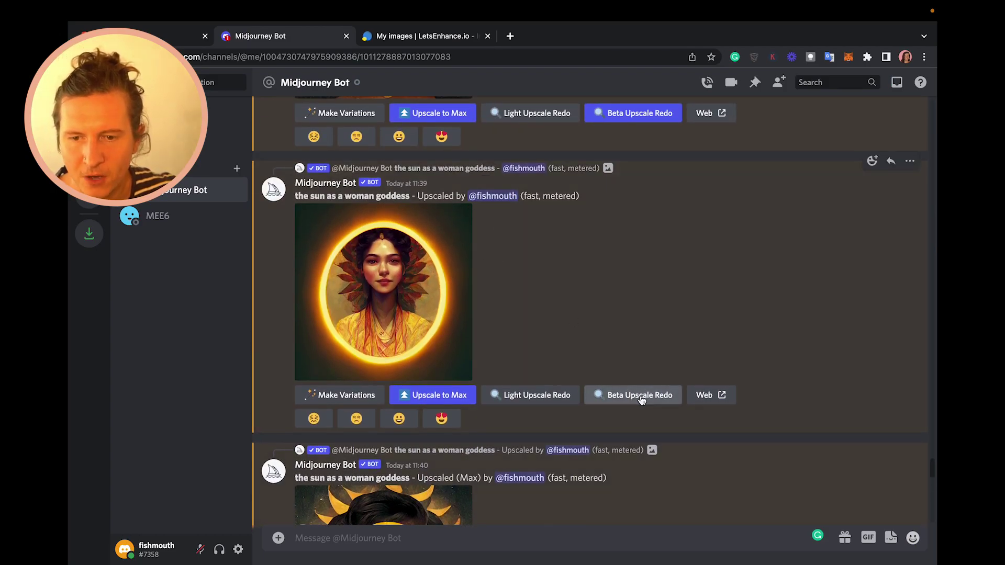
left_click(620, 400)
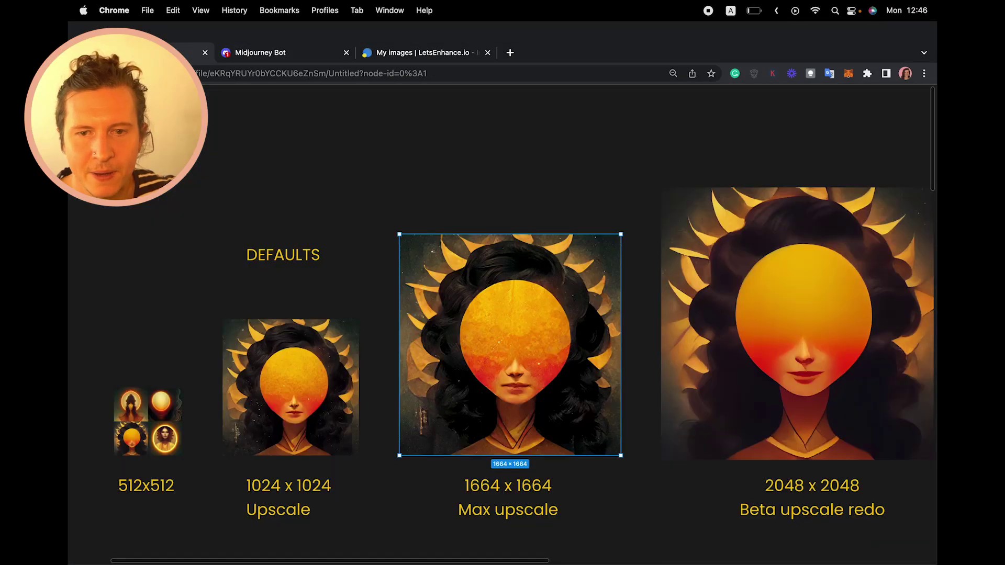
scroll(751, 352, "right", 3)
Step: Zoom in on the 1664 x 1664 Max upscale, then zoom out to compare it with the 2048 x 2048 redo
left_click(680, 476)
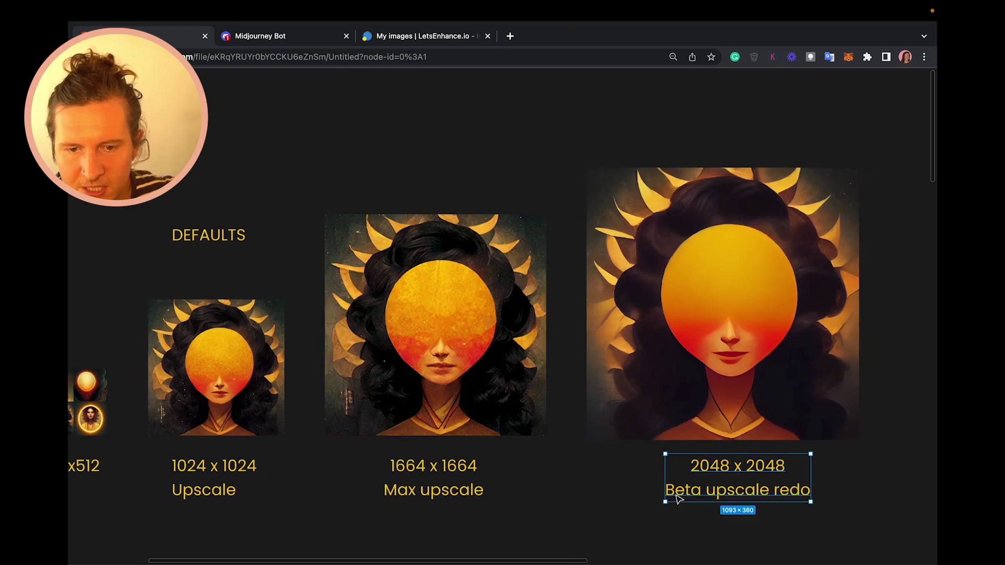
scroll(421, 428, "right", 2)
left_click(421, 426)
key("shift+2")
scroll(419, 426, "left", 2)
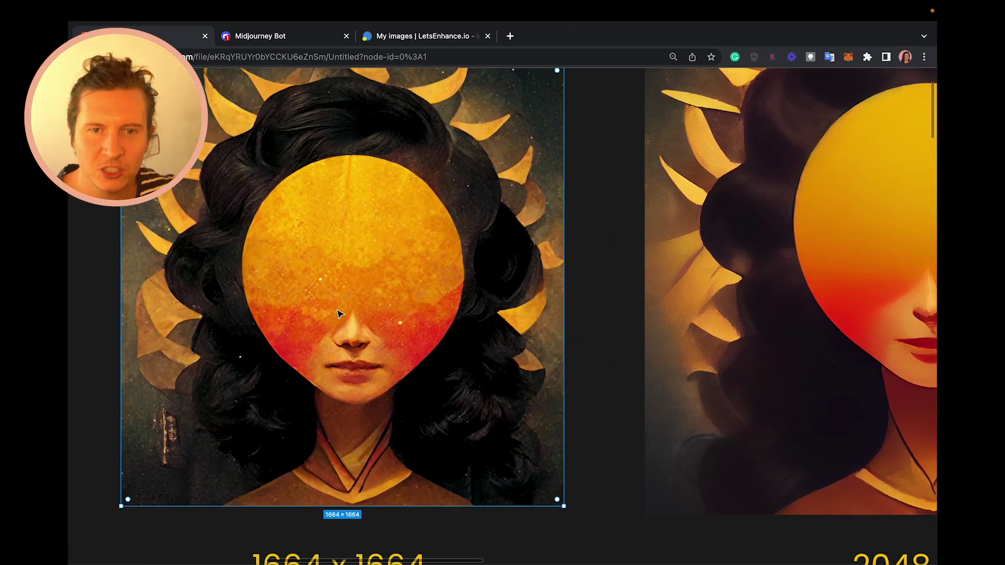
key("shift+1")
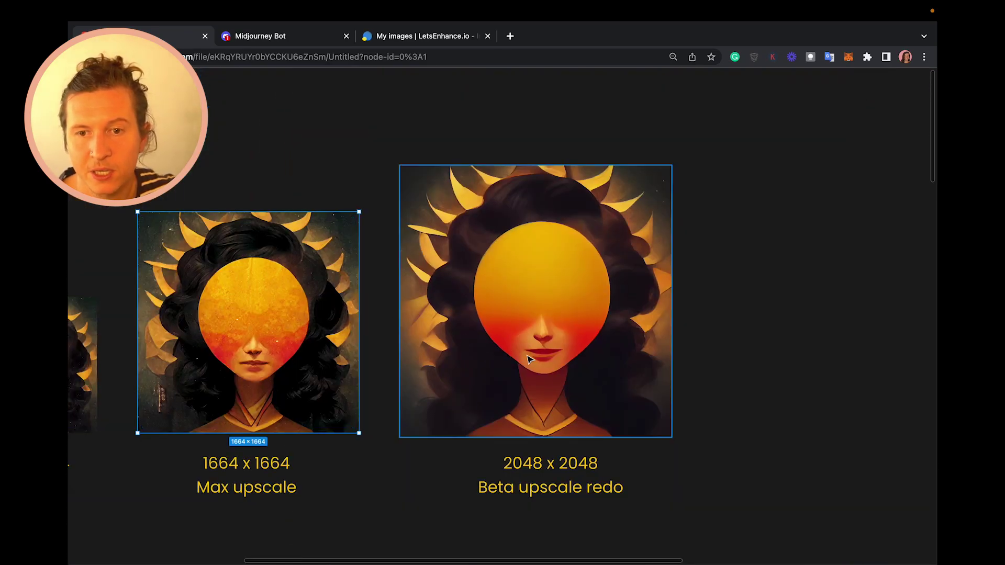
scroll(497, 345, "left", 2)
scroll(529, 359, "up", 5)
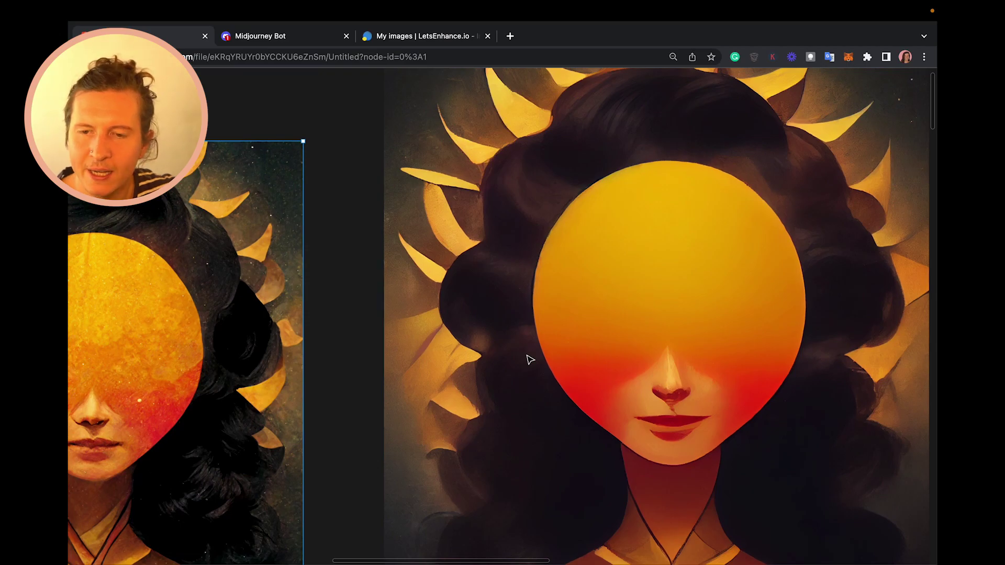
scroll(528, 360, "down", 5)
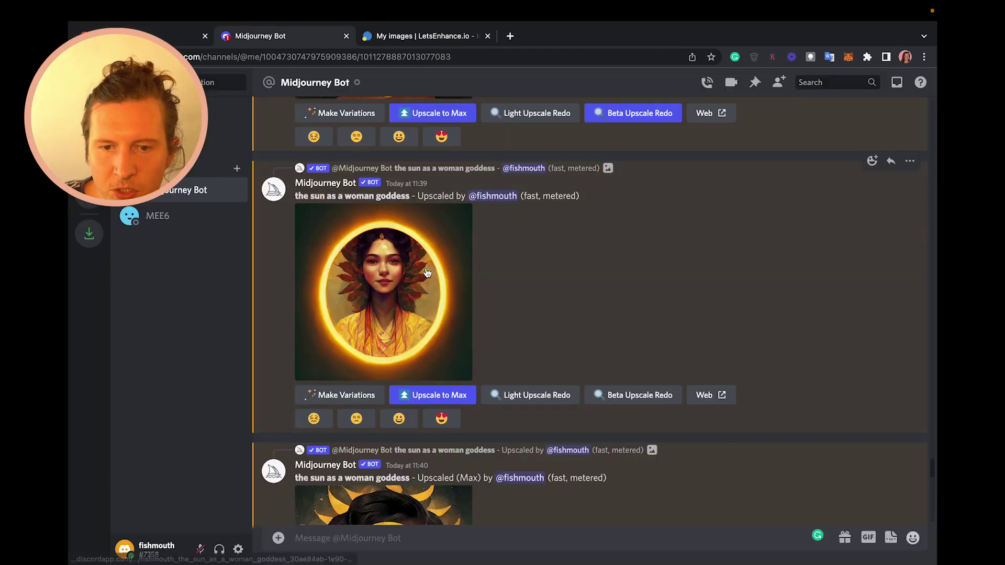
Step: Open the original Max upscale sun goddess image in a new tab at 100% resolution
scroll(424, 271, "down", 3)
left_click(408, 451)
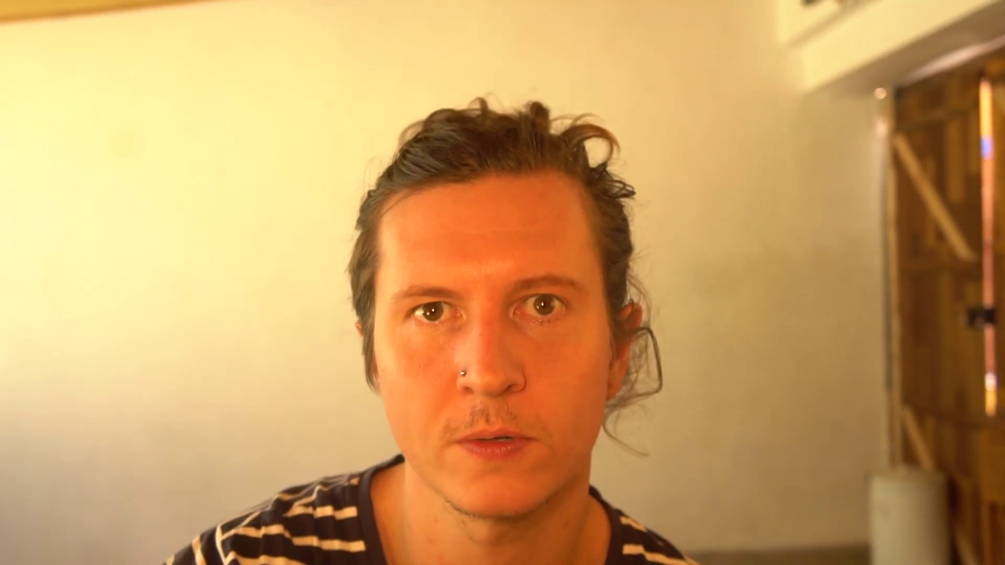
left_click(360, 488)
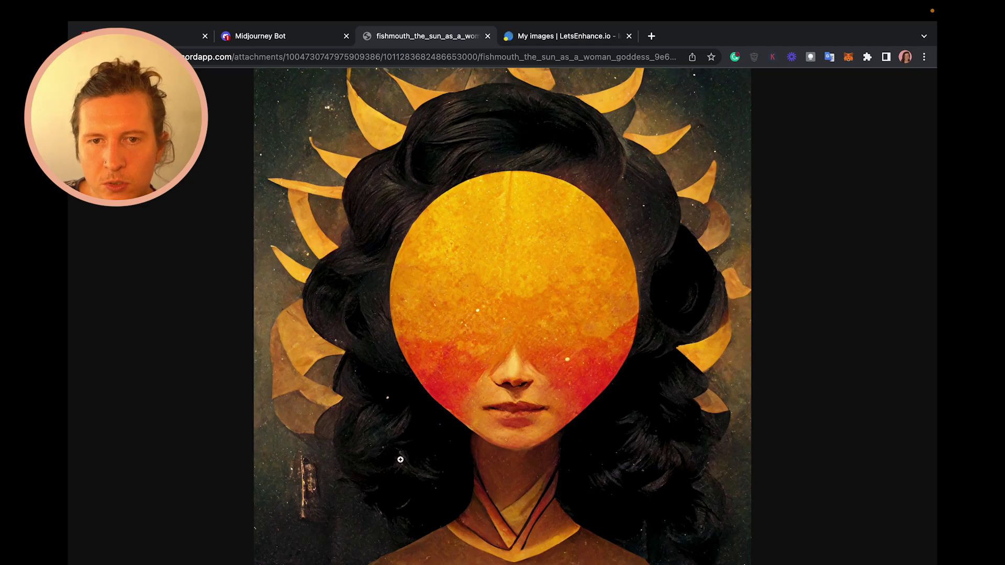
left_click(505, 415)
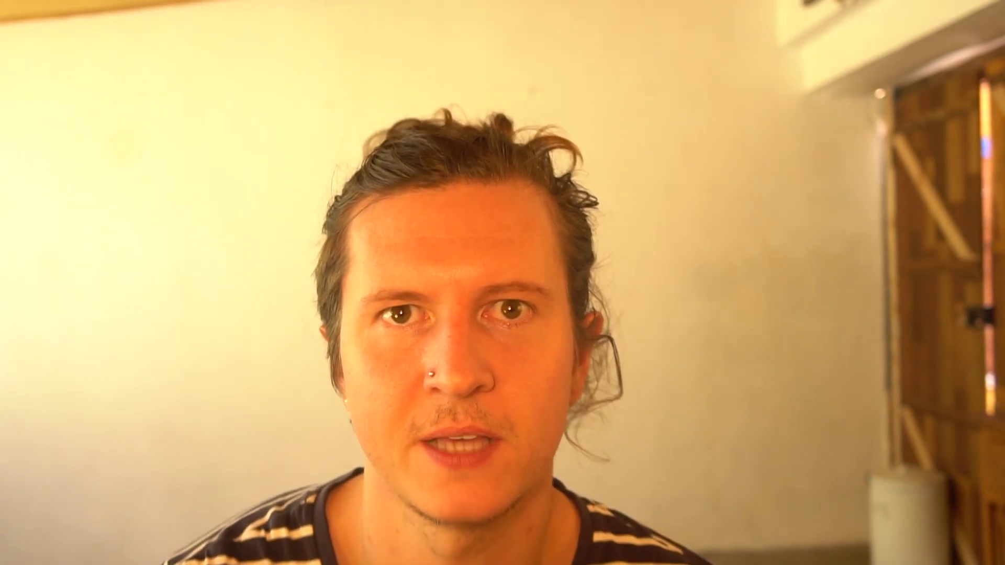
Step: Select the --ar 5:2 label, then return to the Midjourney Bot chat and close the image preview
left_click(310, 264)
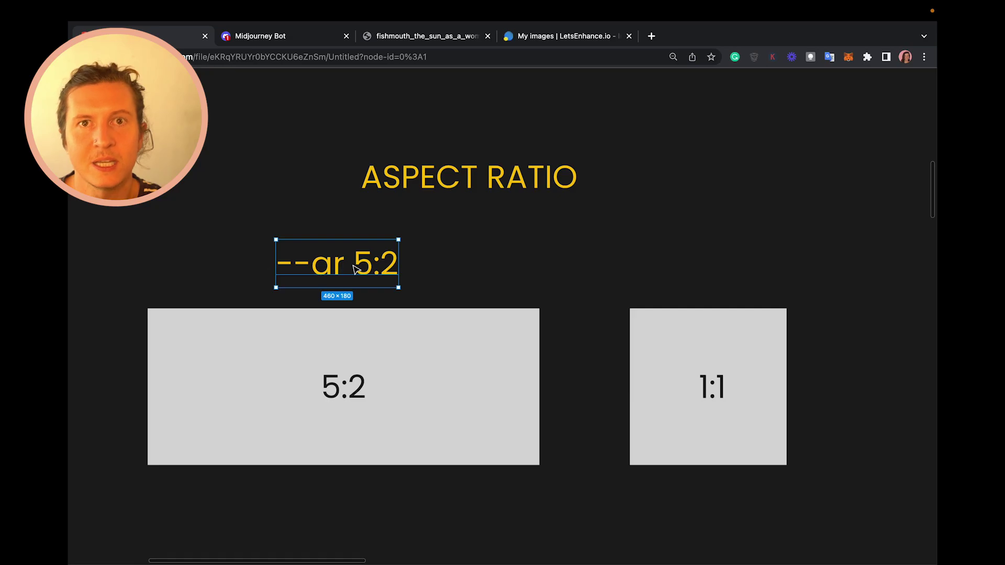
left_click(287, 40)
left_click(313, 484)
Step: Send the /imagine prompt 'sun man --ar 3:2', then start a 'sun man --ar 2:3' prompt
left_click(365, 539)
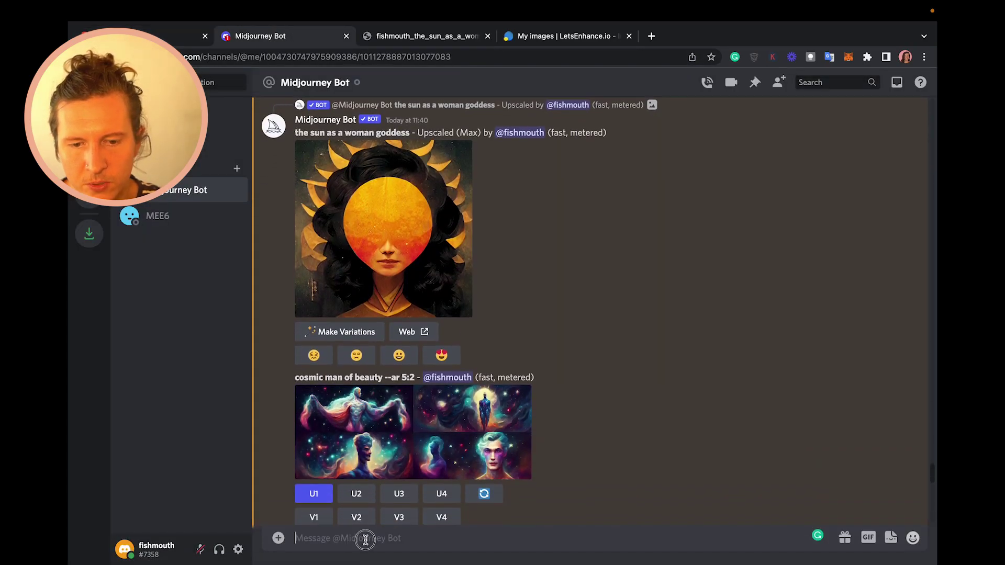
type("/")
key("Return")
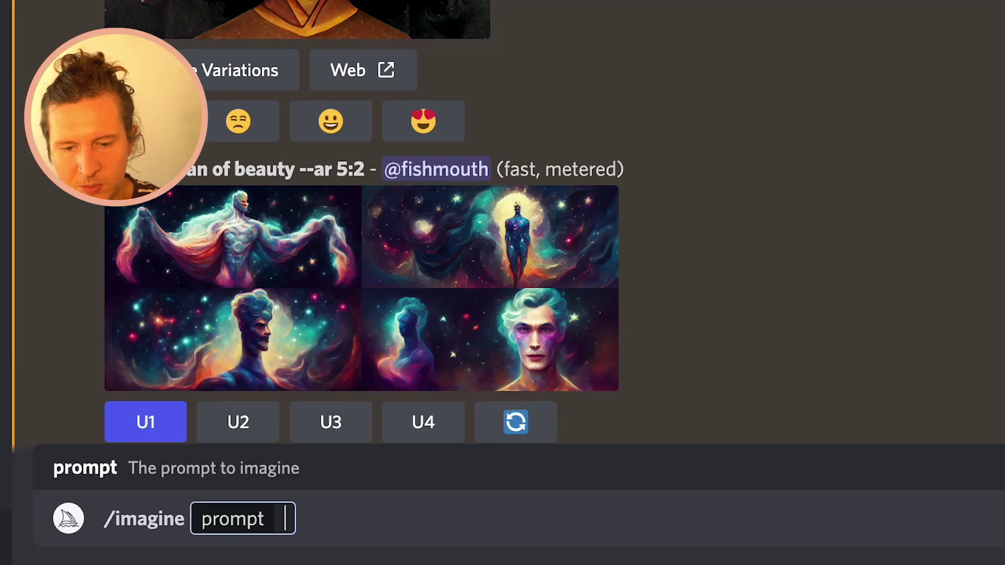
type("sun man")
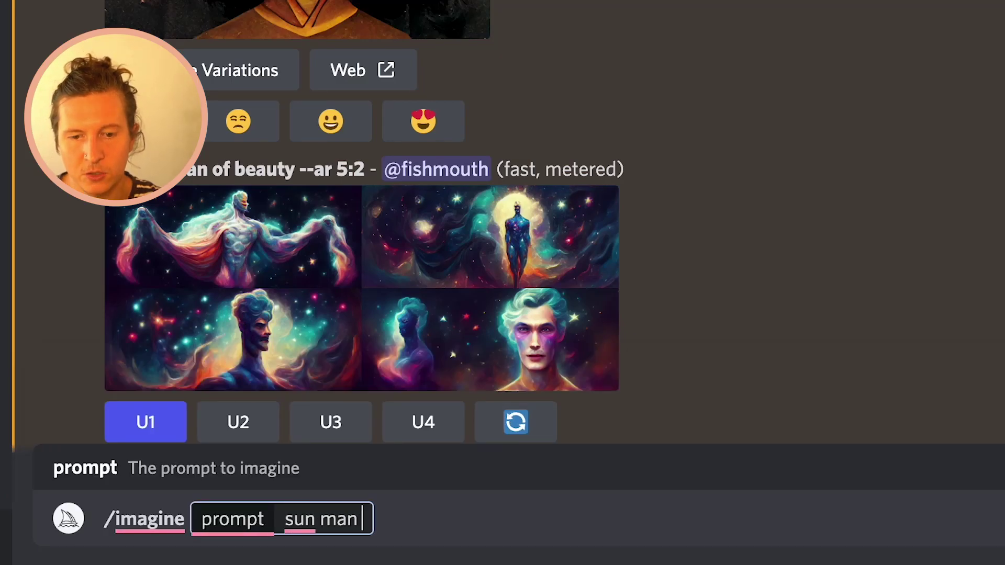
type(" --ar ")
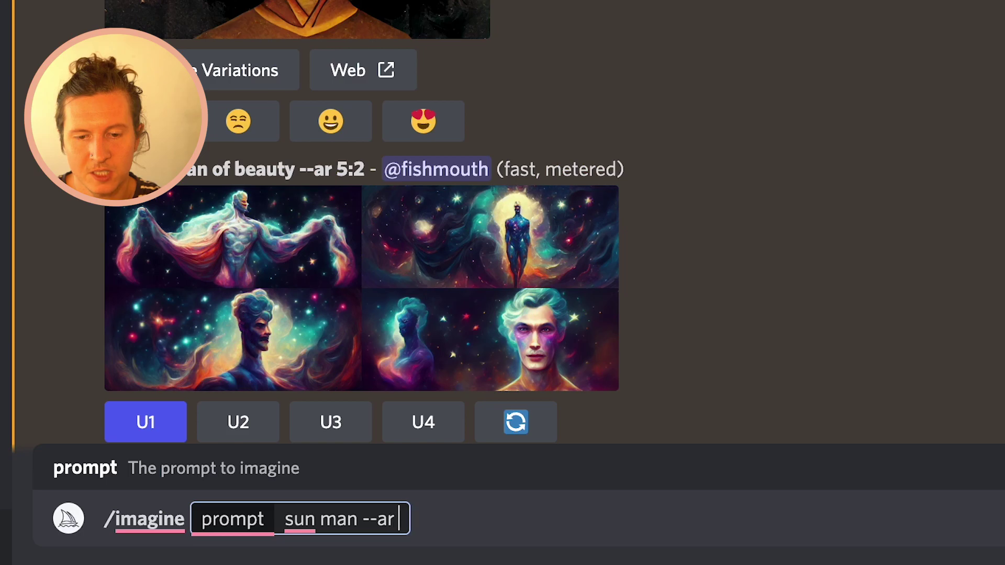
type("3:@")
key("BackSpace")
key("BackSpace")
type(":2")
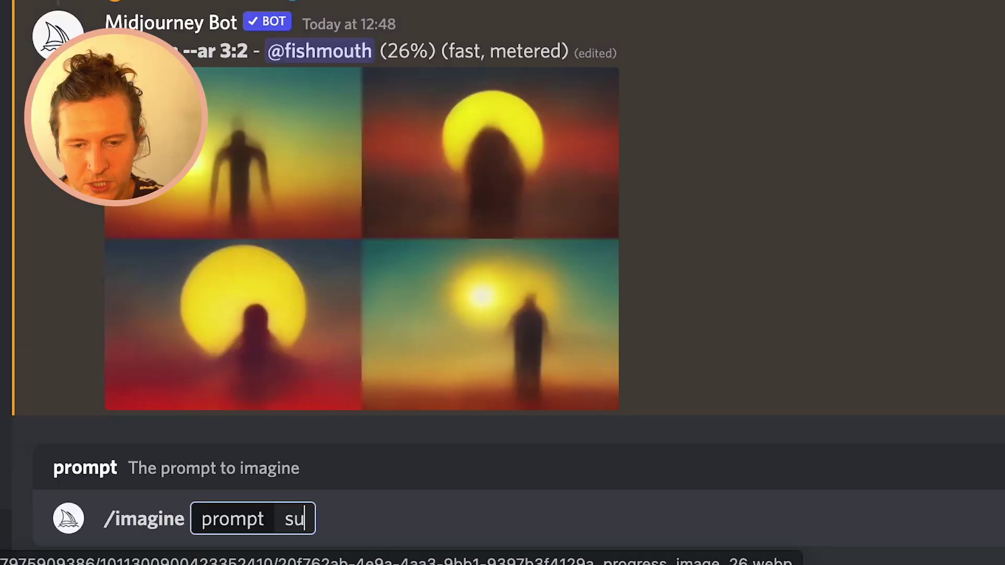
type("an --a")
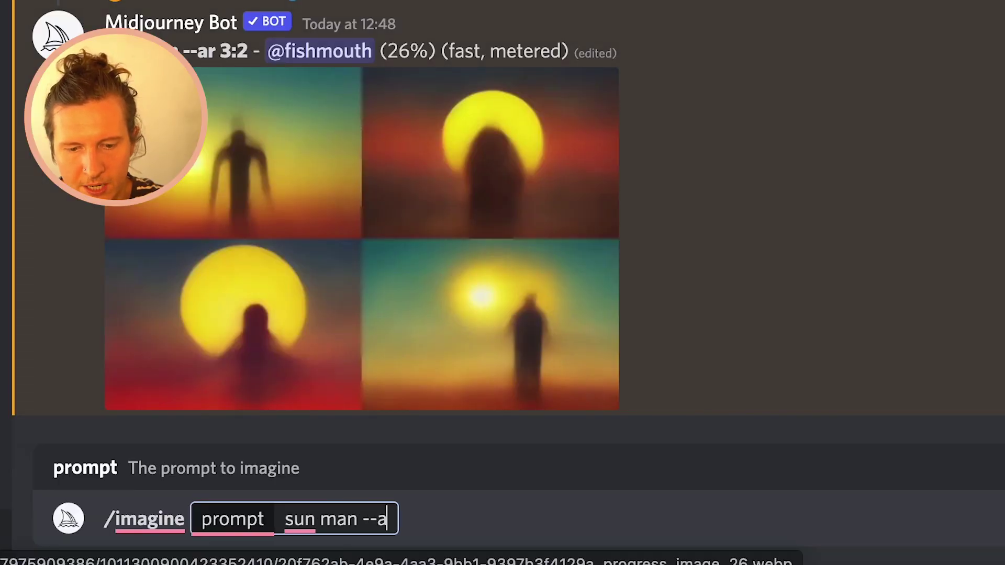
type("r 2:")
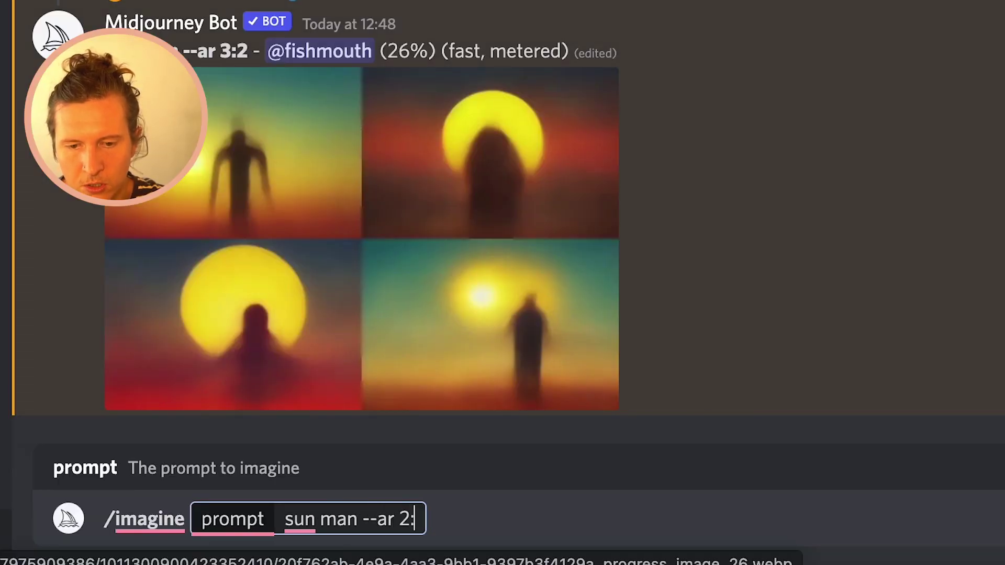
type("3")
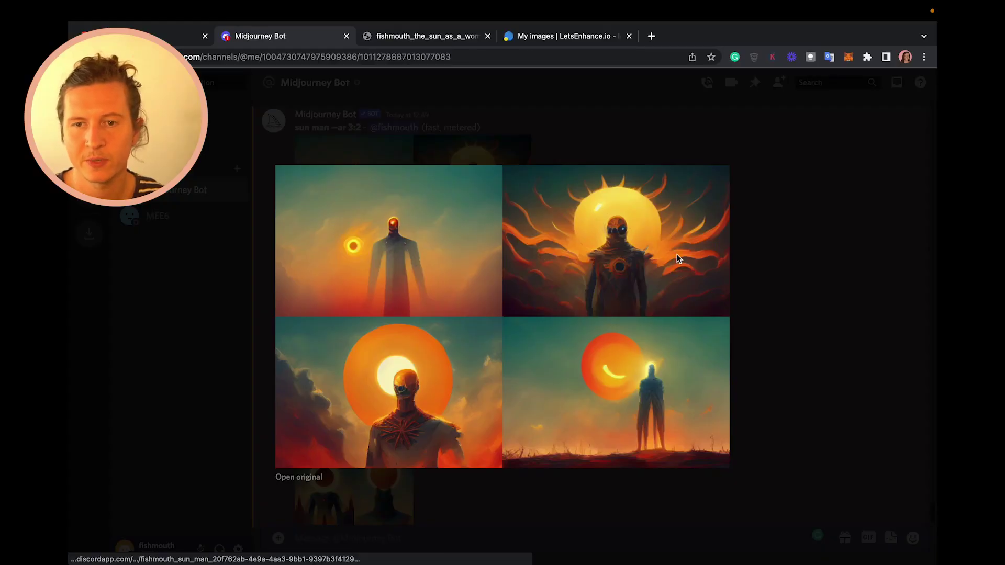
Step: Close the 3:2 sun man preview and enlarge the new 2:3 sun man grid
left_click(780, 279)
left_click(394, 340)
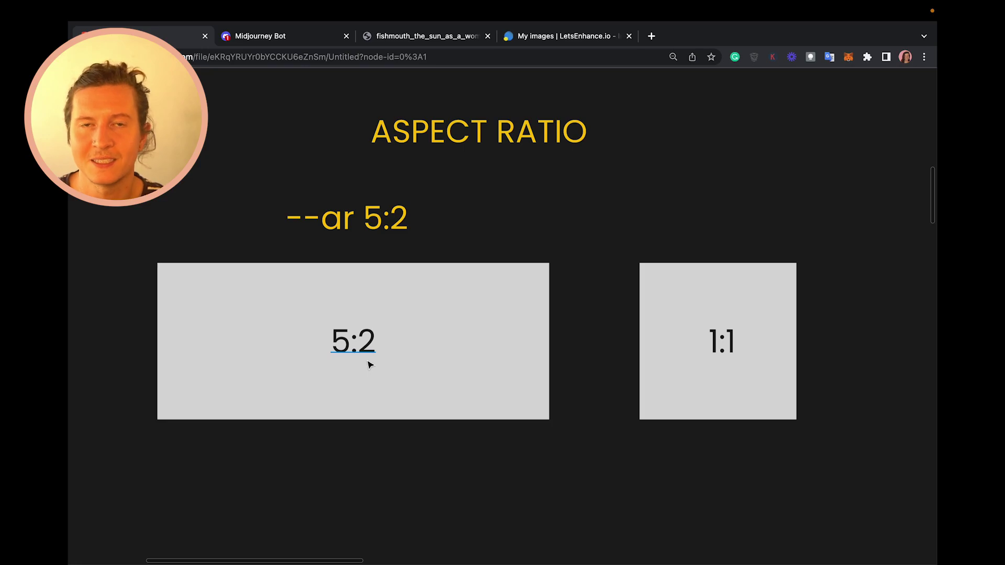
left_click(416, 382)
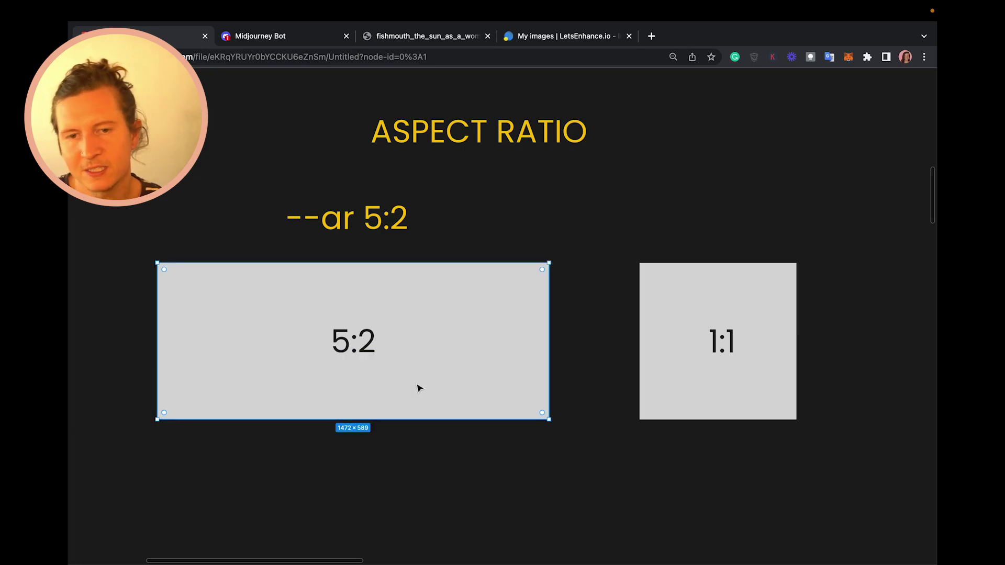
left_click(752, 376)
scroll(752, 376, "right", 1)
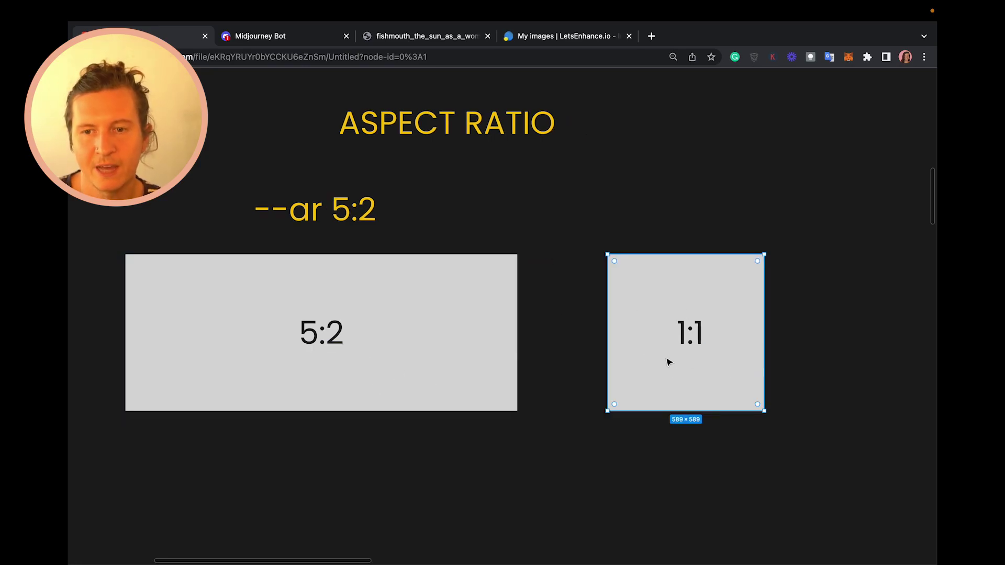
scroll(686, 235, "down", 5)
scroll(686, 236, "down", 3)
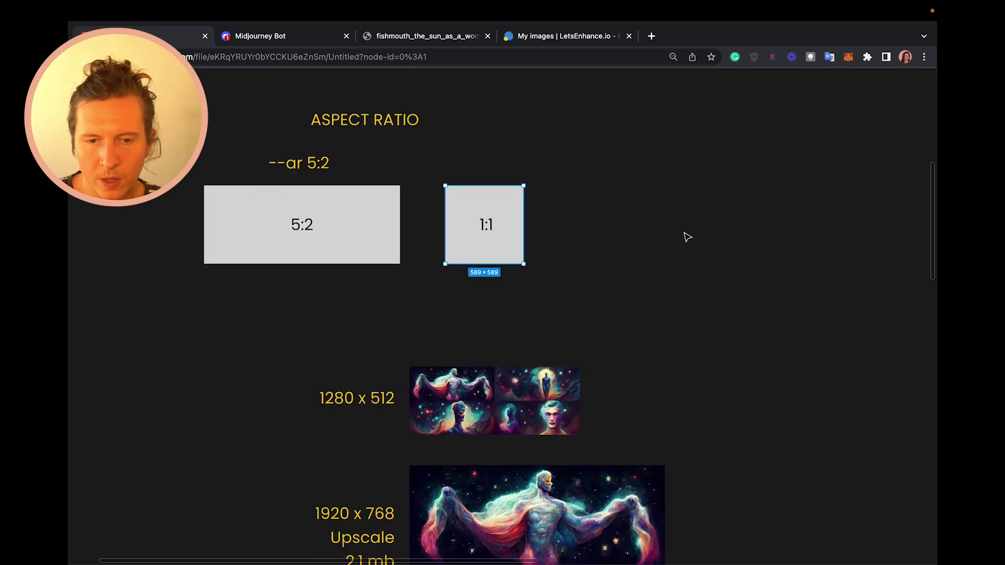
scroll(686, 235, "up", 2)
left_click(293, 180)
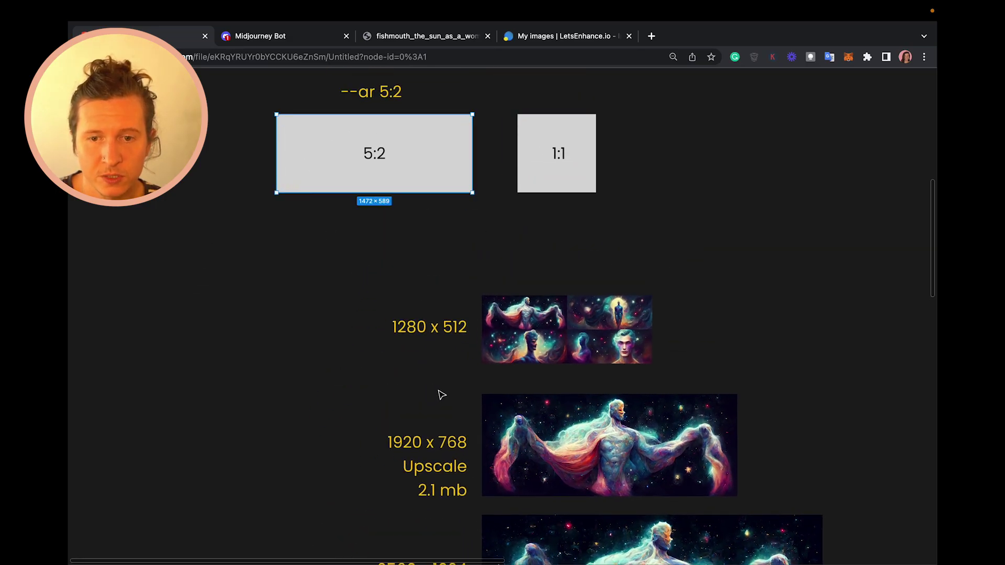
scroll(441, 393, "up", 3)
scroll(441, 393, "up", 2)
scroll(441, 392, "down", 2)
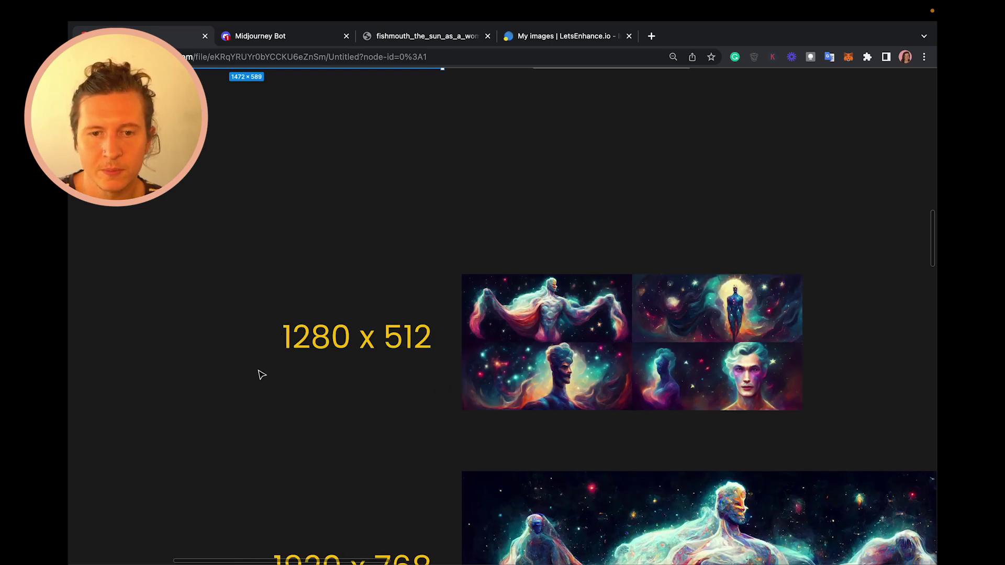
scroll(291, 363, "right", 1)
scroll(397, 377, "down", 5)
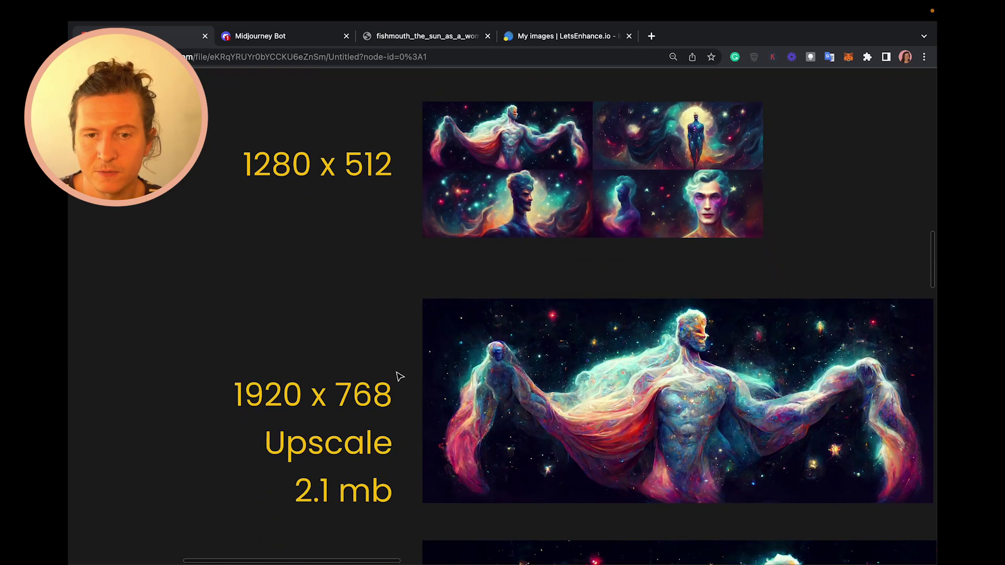
scroll(397, 377, "up", 2)
scroll(397, 377, "right", 1)
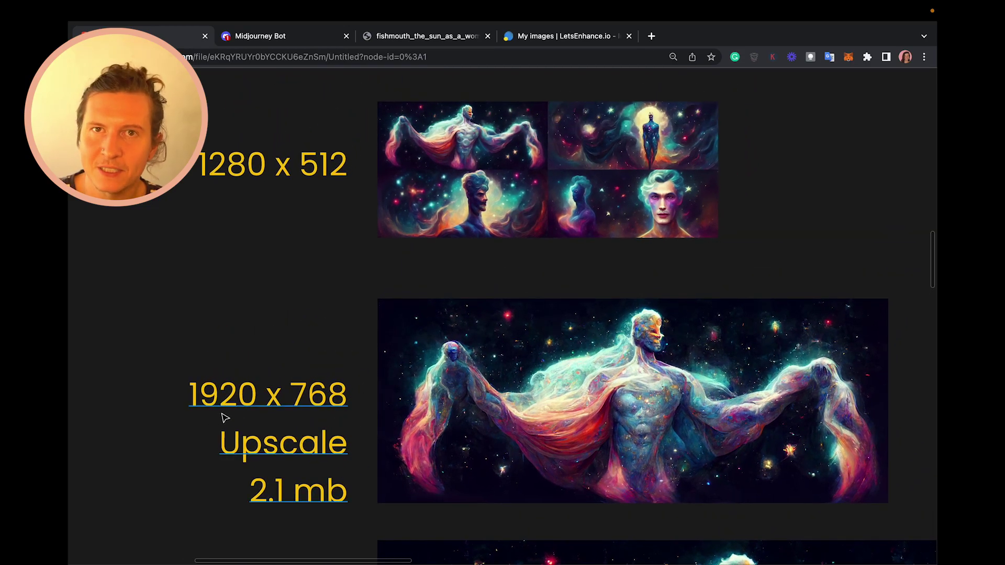
scroll(263, 384, "down", 1)
scroll(263, 384, "right", 1)
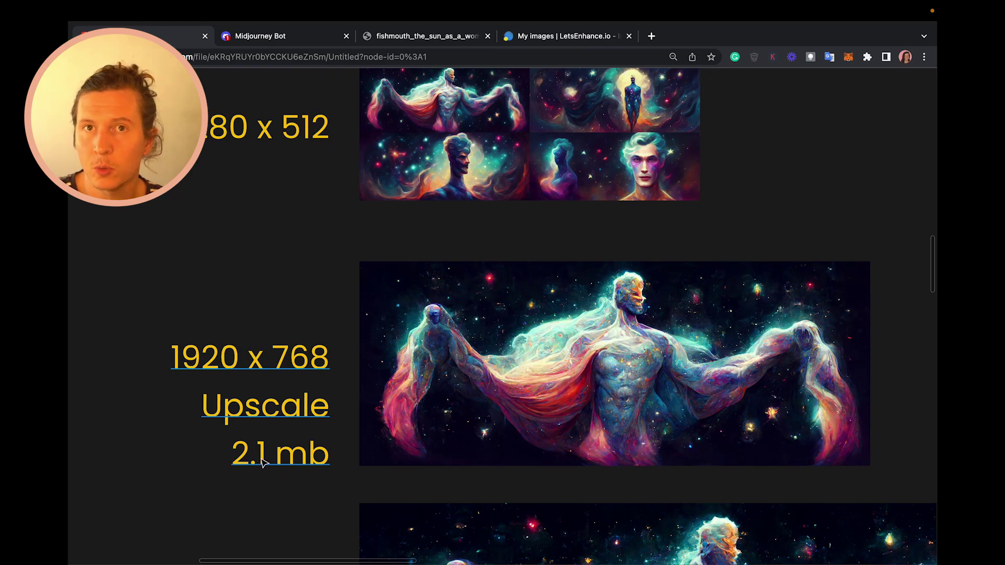
scroll(264, 463, "down", 5)
scroll(263, 463, "right", 1)
key("minus")
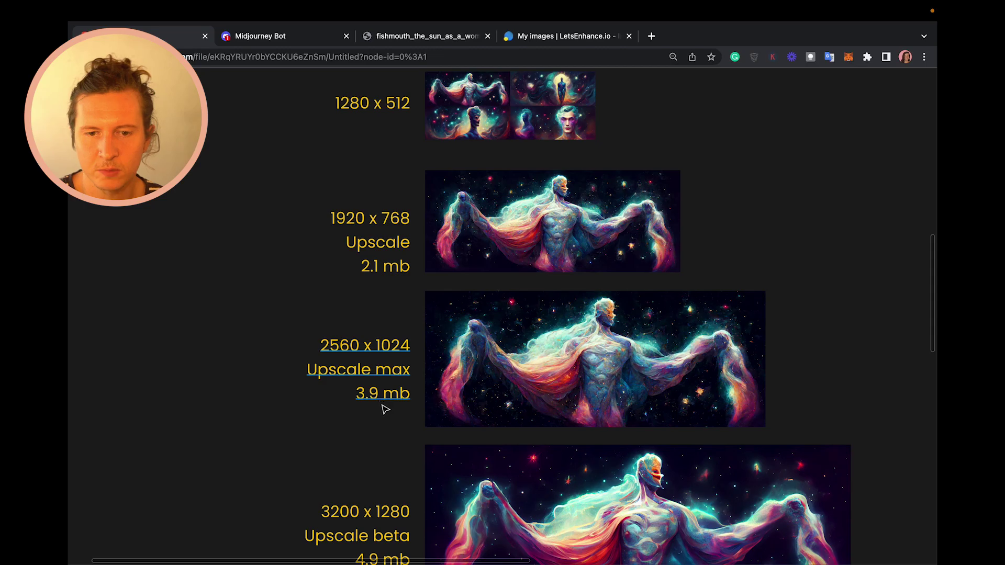
scroll(386, 409, "down", 5)
scroll(387, 408, "up", 2)
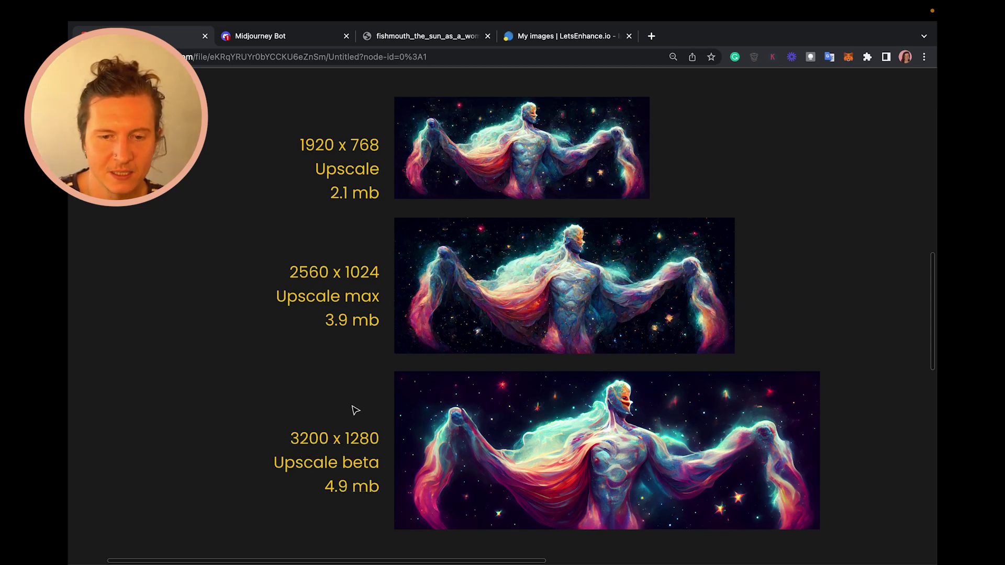
scroll(341, 495, "down", 3)
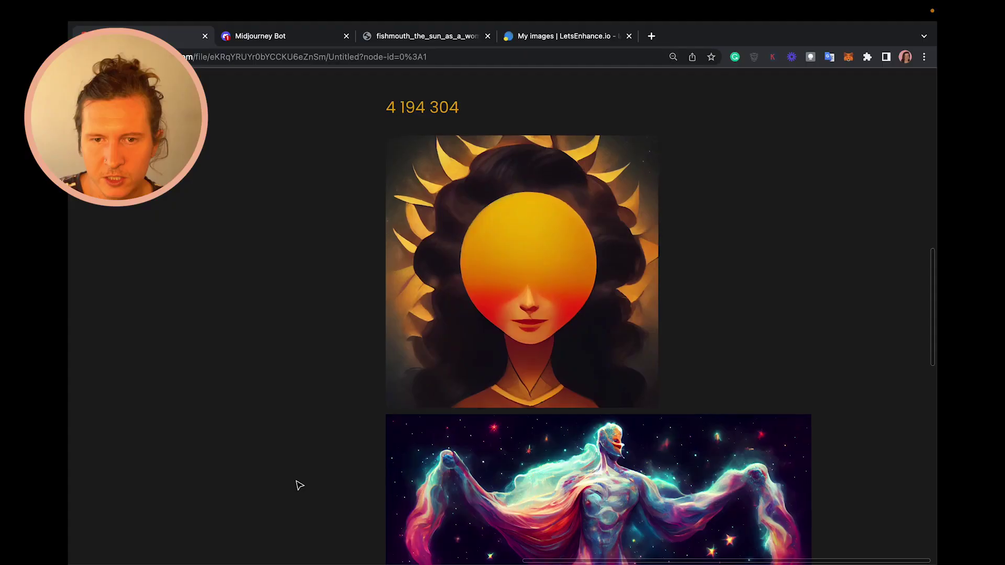
scroll(298, 482, "down", 2)
scroll(298, 482, "right", 2)
scroll(298, 486, "up", 1)
scroll(298, 485, "left", 1)
scroll(298, 484, "up", 2)
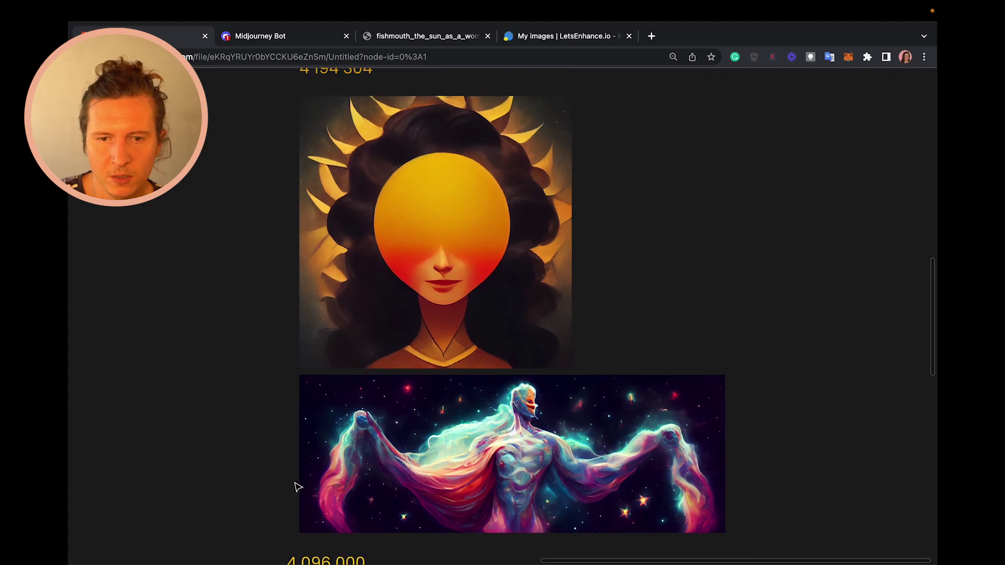
scroll(298, 487, "down", 1)
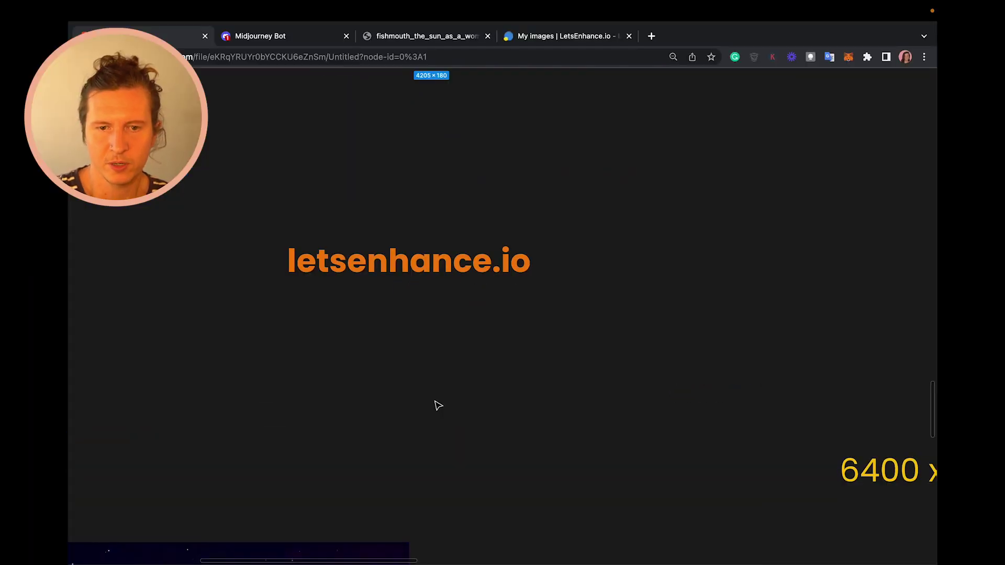
Step: Pan to the letsenhance.io section of the board, then bring up the LetsEnhance My images page
scroll(437, 405, "left", 5)
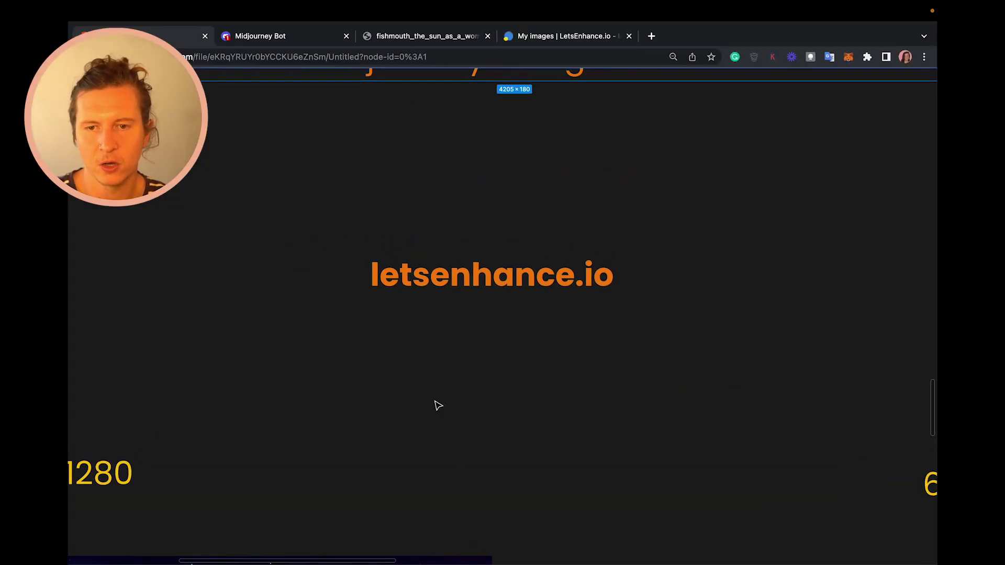
left_click(566, 35)
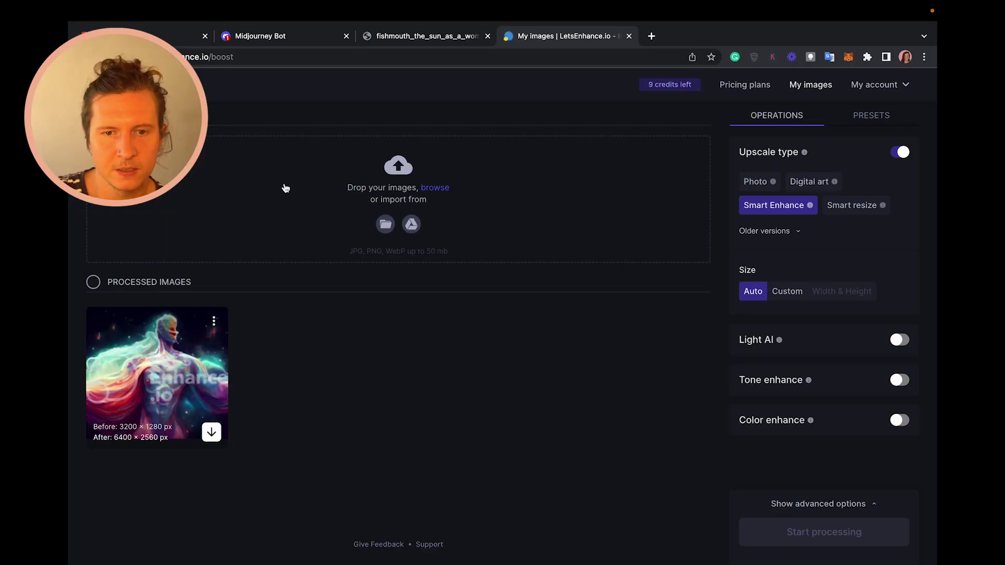
Step: Upload the 2048 × 2048 WebP sun-face image from Downloads for 4096 × 4096 output
left_click(304, 199)
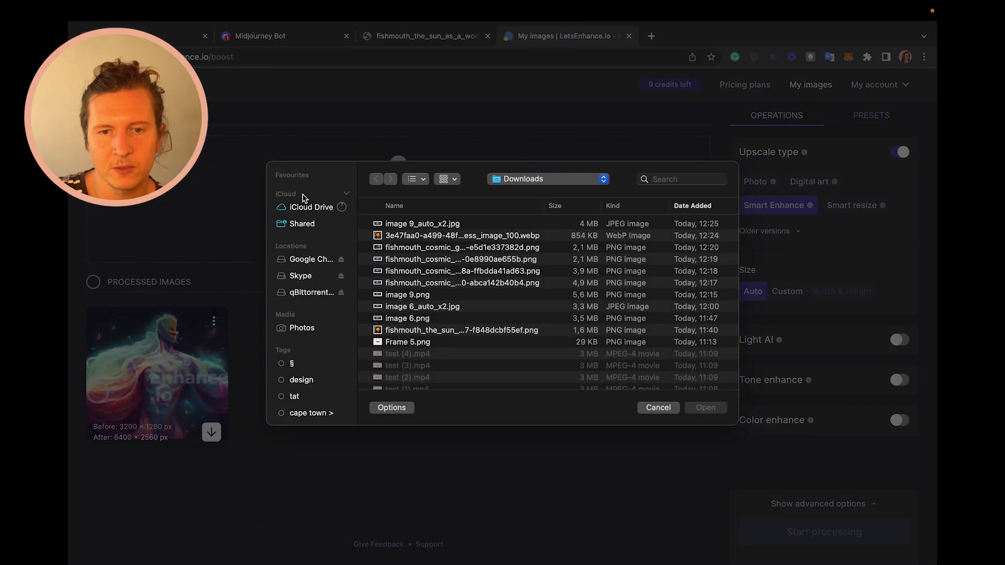
double_click(467, 239)
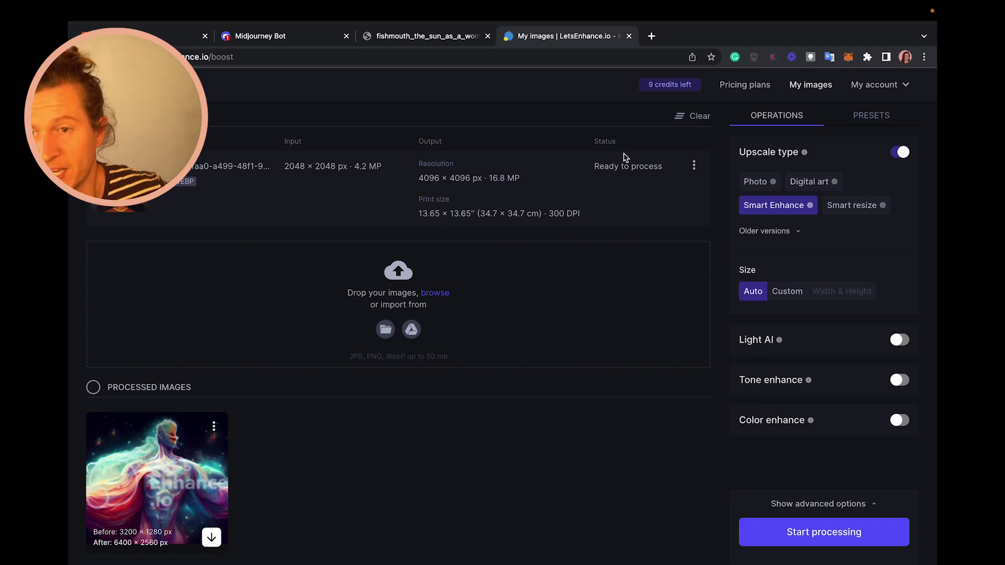
scroll(757, 252, "down", 1)
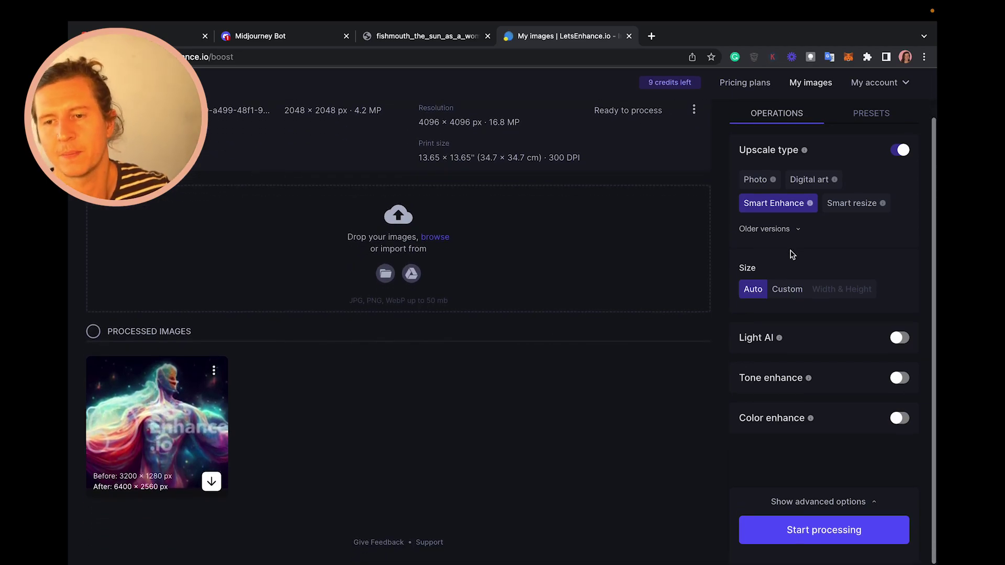
scroll(791, 253, "up", 1)
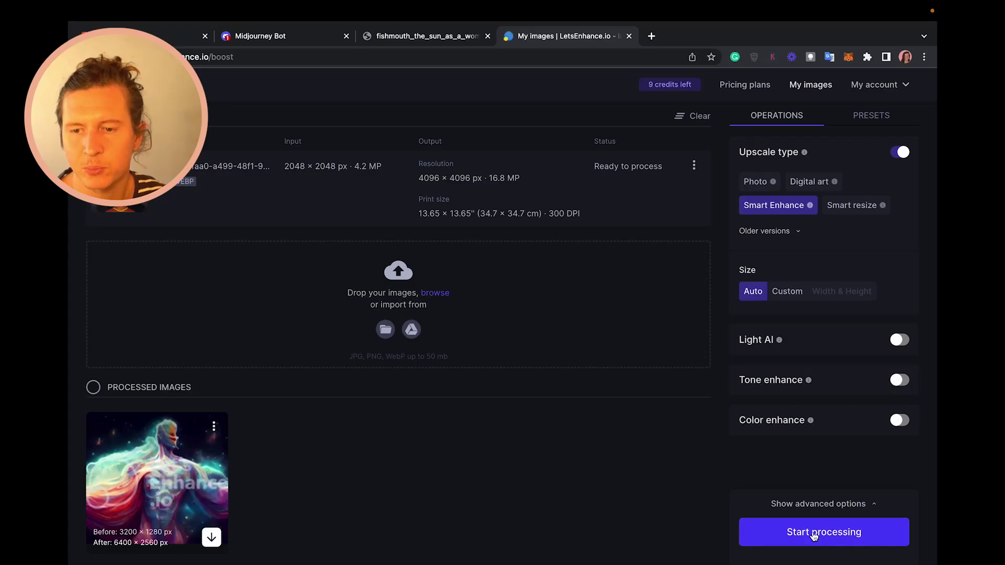
Step: Process the sun-face image to 4096 × 4096 px, download it, and return to Figma
left_click(814, 534)
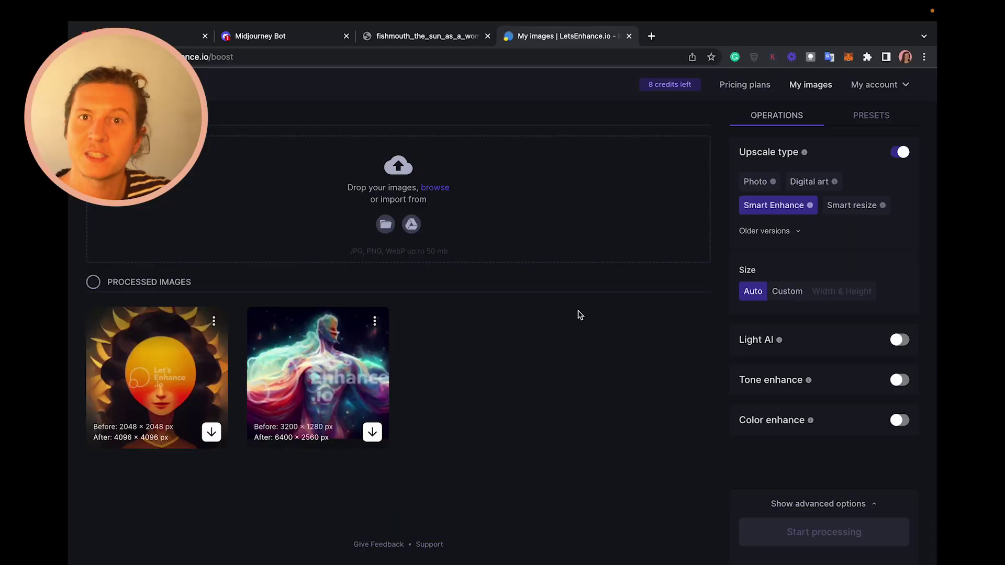
left_click(201, 386)
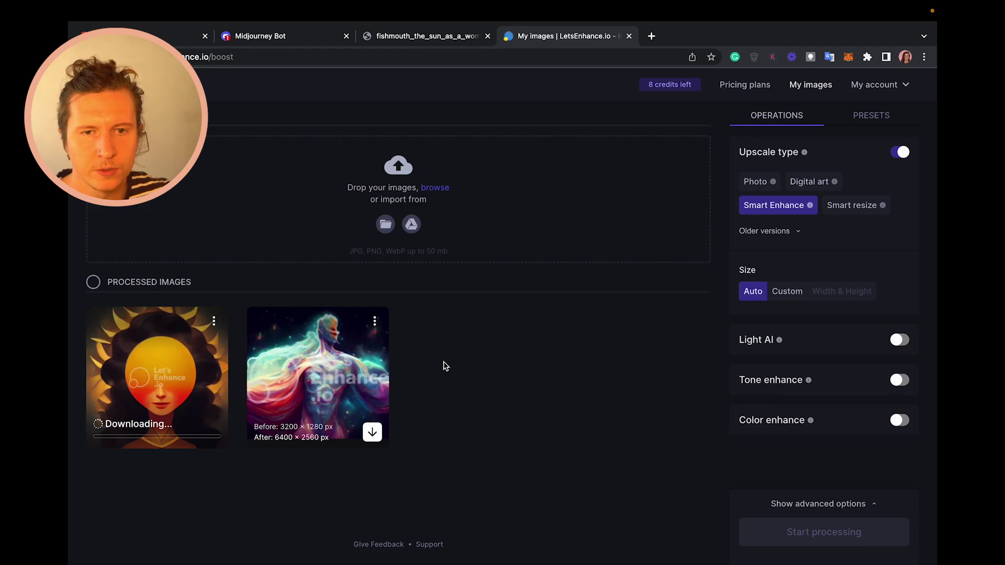
left_click(260, 36)
left_click(173, 35)
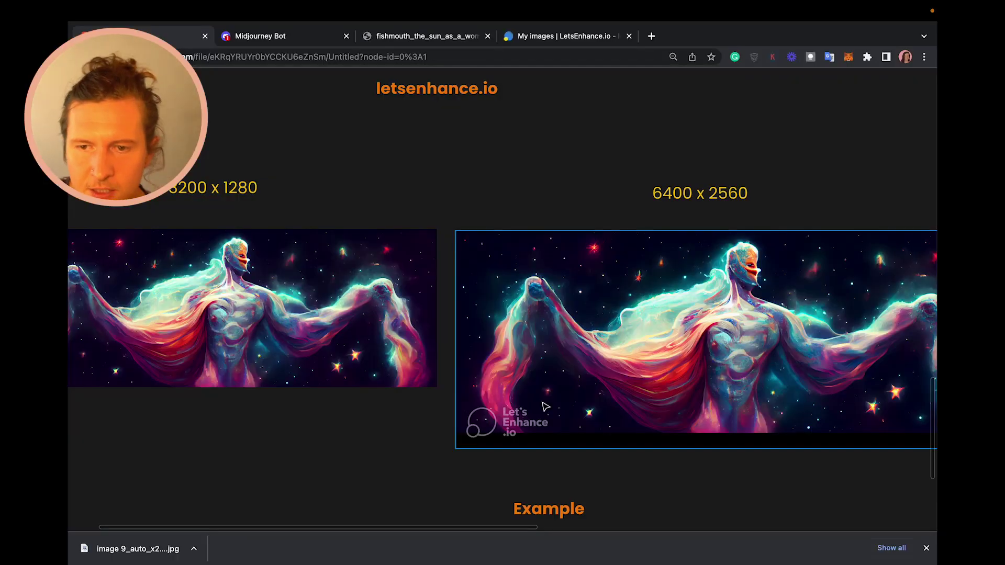
Step: Zoom in to compare the 3200 x 1280 and 6400 x 2560 cosmic figures up close
scroll(303, 280, "left", 3)
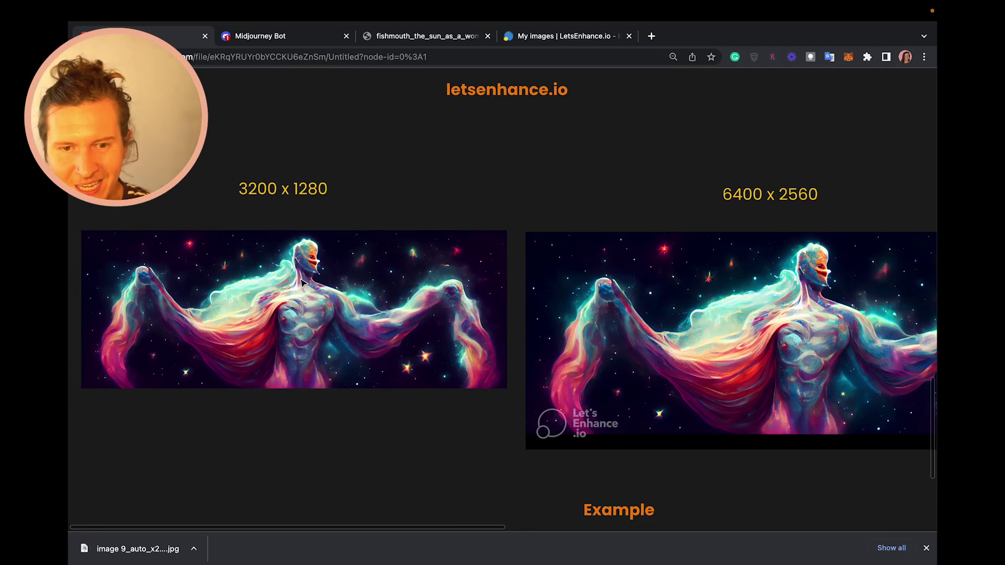
scroll(303, 282, "up", 5)
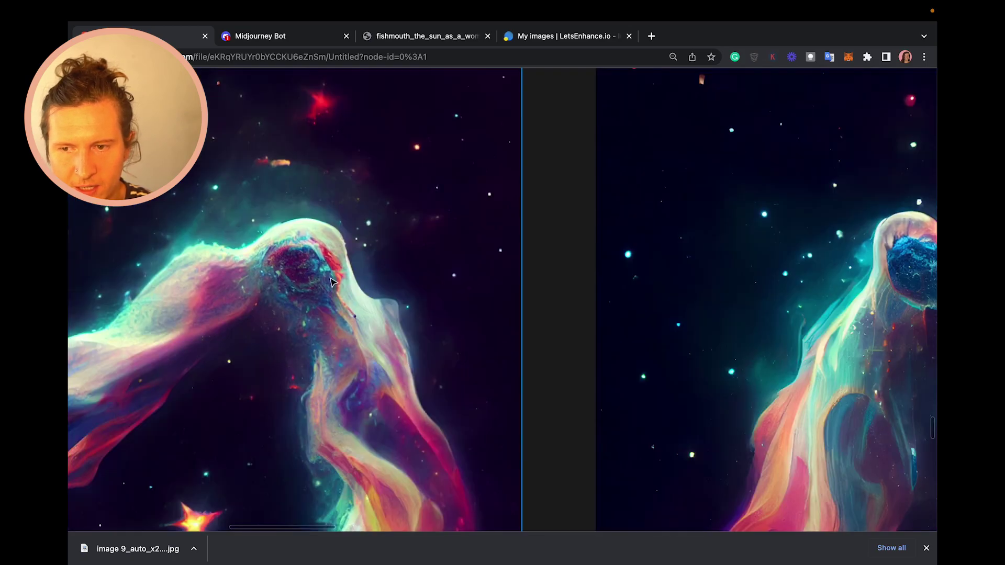
scroll(332, 282, "right", 2)
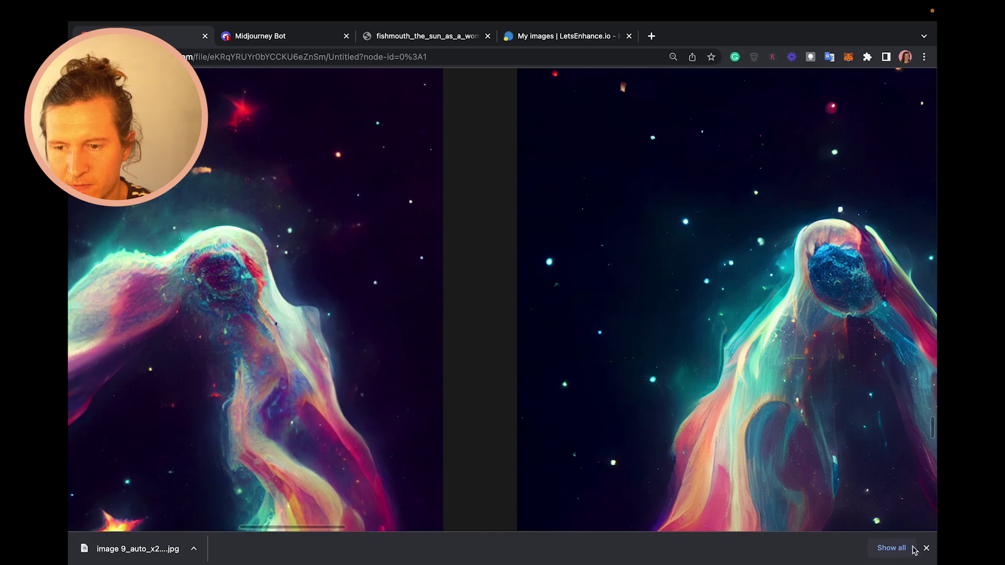
Step: Dismiss Chrome's downloads bar, then zoom out and move down to the Example section
left_click(925, 547)
scroll(702, 342, "down", 3)
scroll(499, 449, "down", 5)
scroll(501, 450, "down", 5)
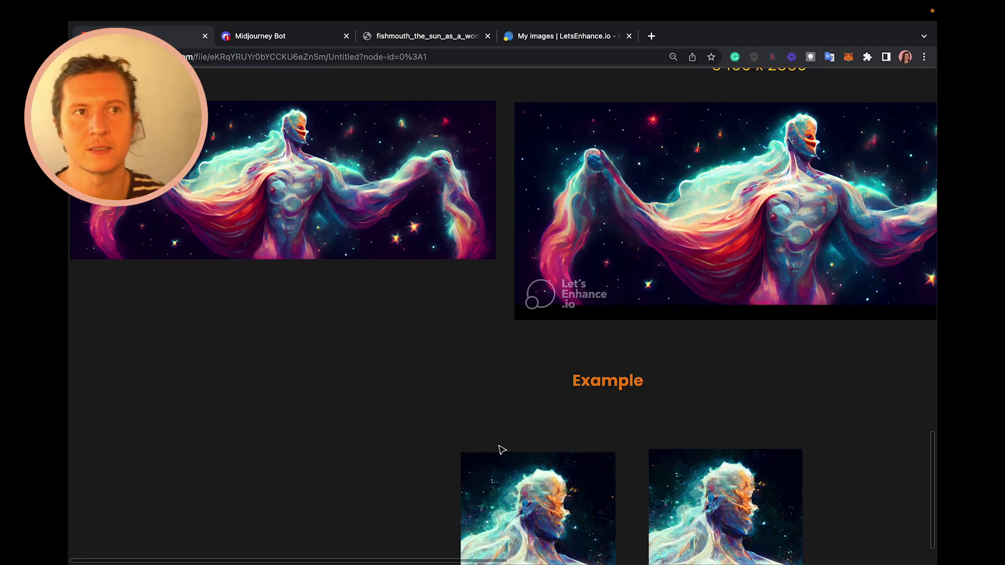
scroll(499, 449, "up", 5)
Step: Snap the right Example portrait against the left one and zoom in to compare their detail
left_click_drag(689, 330, 648, 335)
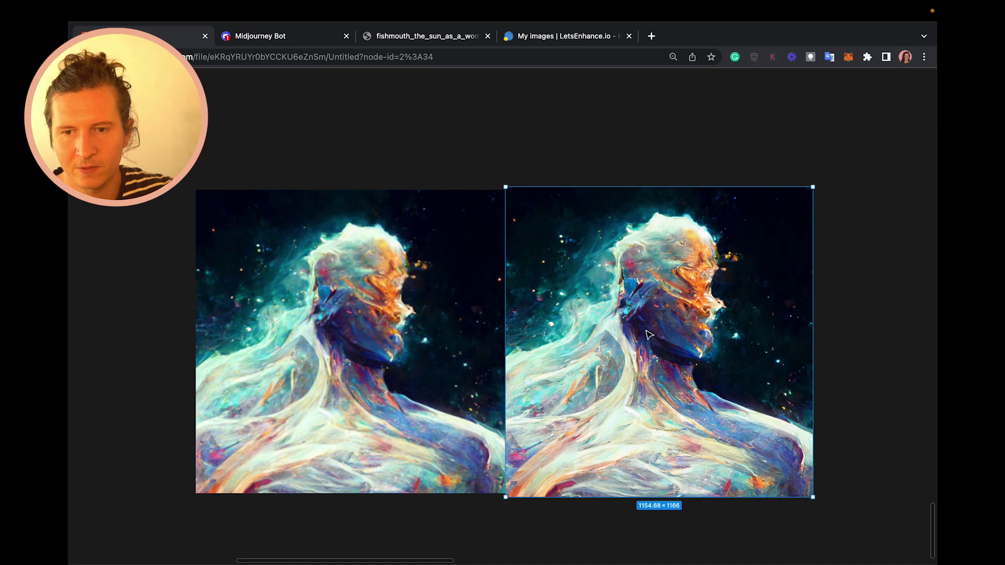
key("super+equal")
scroll(647, 335, "right", 2)
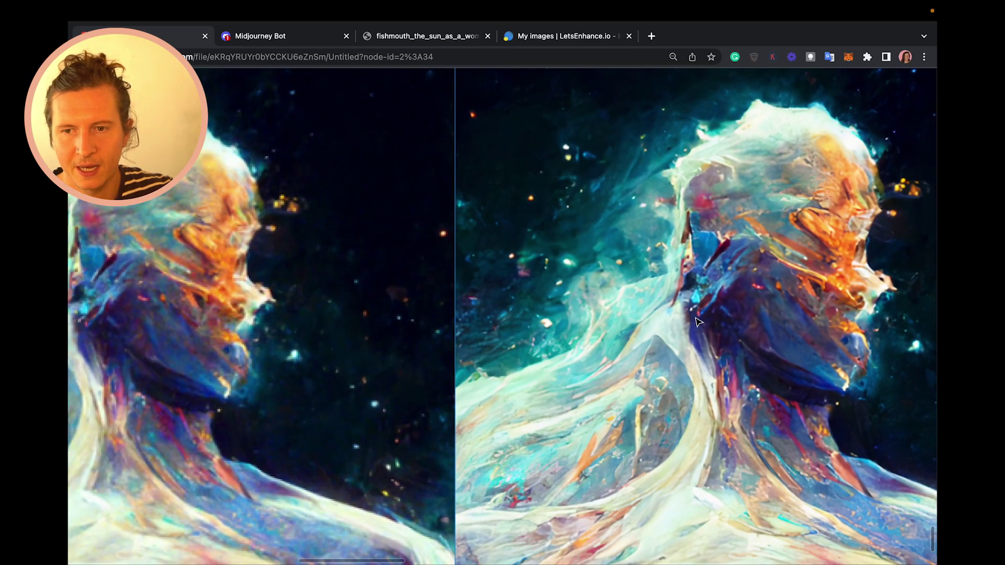
scroll(712, 354, "left", 7)
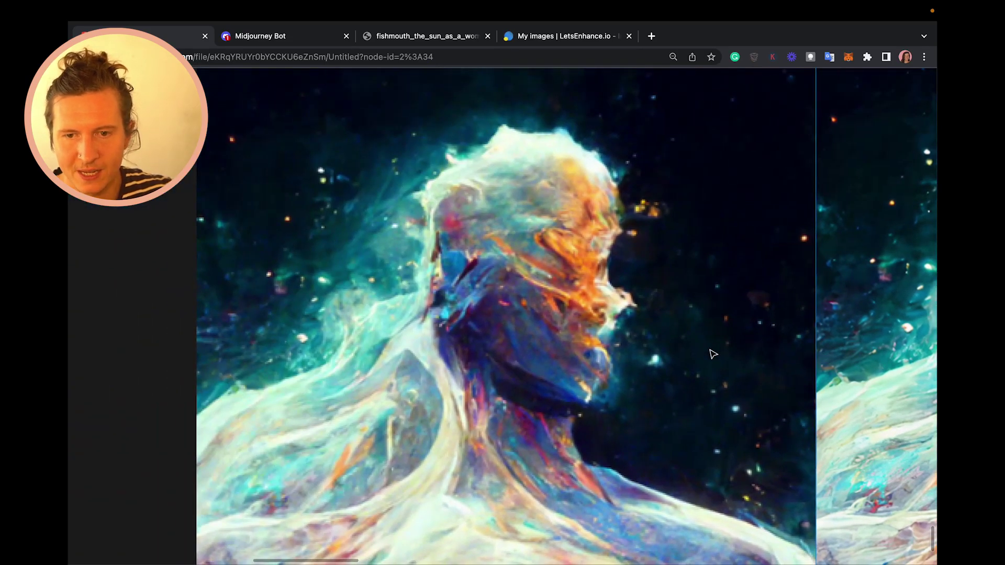
key("super+minus")
scroll(713, 354, "right", 3)
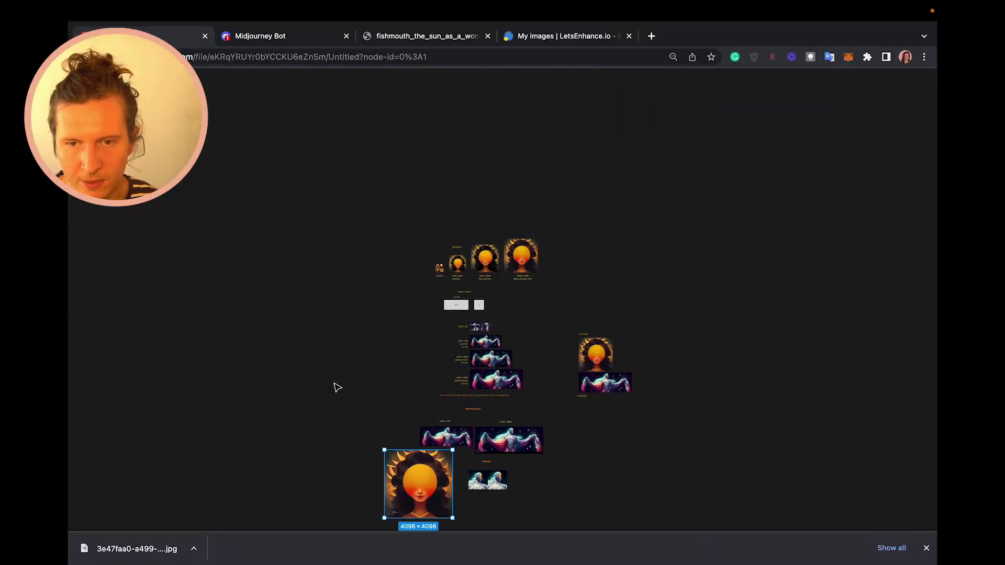
Step: Select the 4096 × 4096 sun-woman upscale and zoom in on it beside the 2048 x 2048 version
left_click(557, 233)
scroll(524, 273, "up", 10)
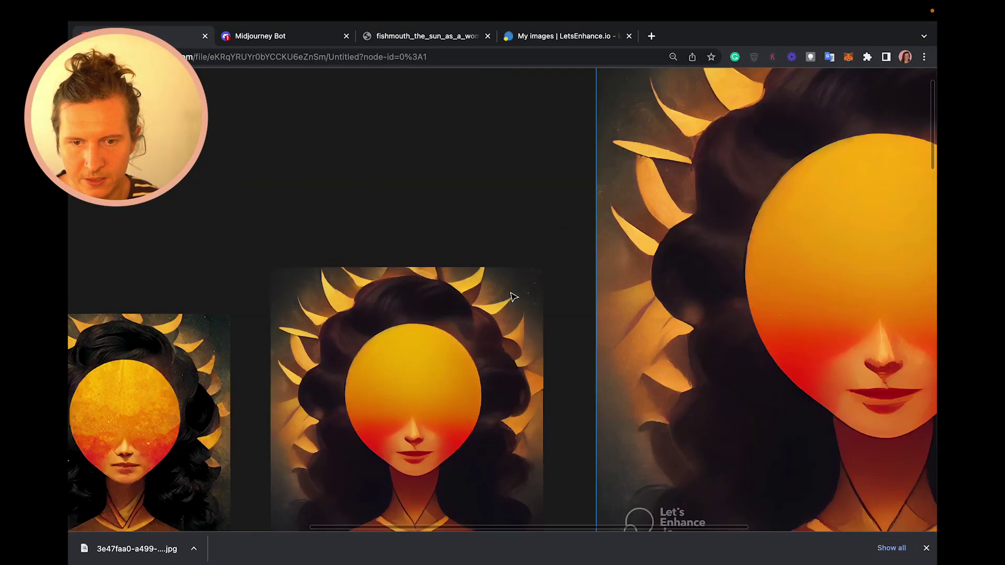
scroll(513, 297, "down", 2)
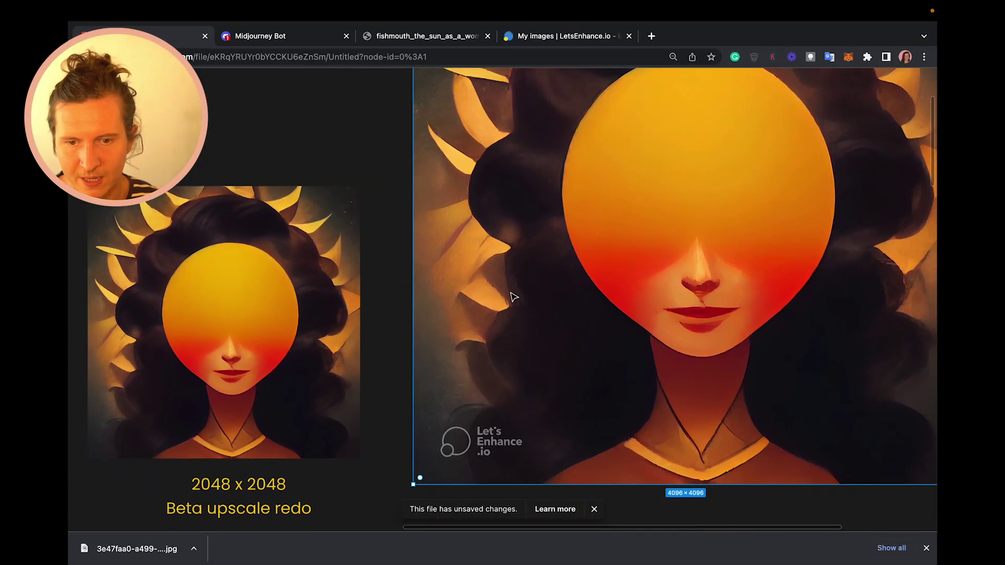